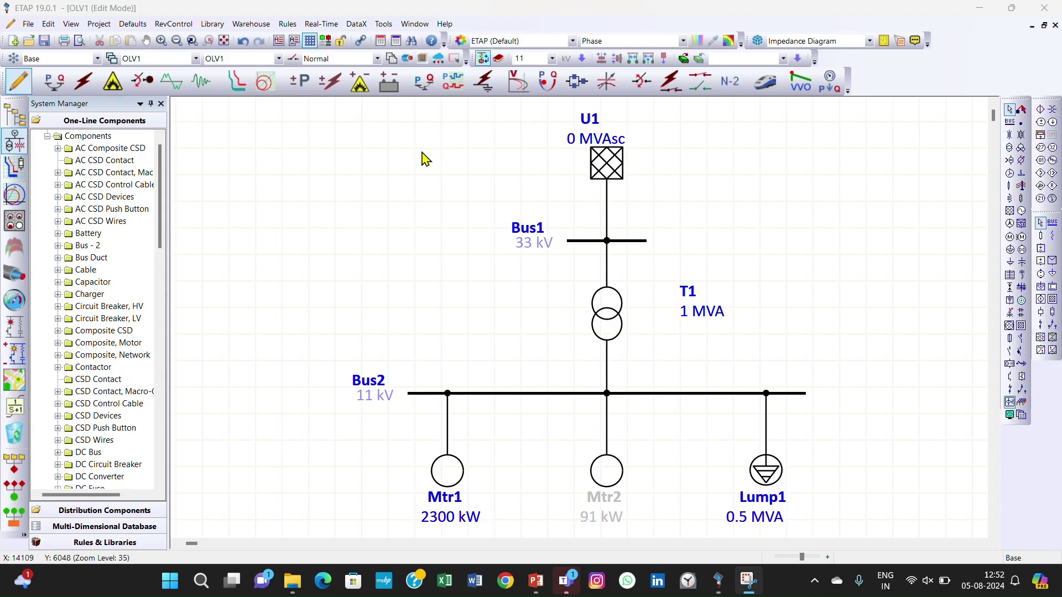
- Change T1's primary rating from 34.5 to 33 kV, check its 5 %Z, X/R 3.5 impedance, and accept
{"action": "left_click", "coordinate": [425, 160]}
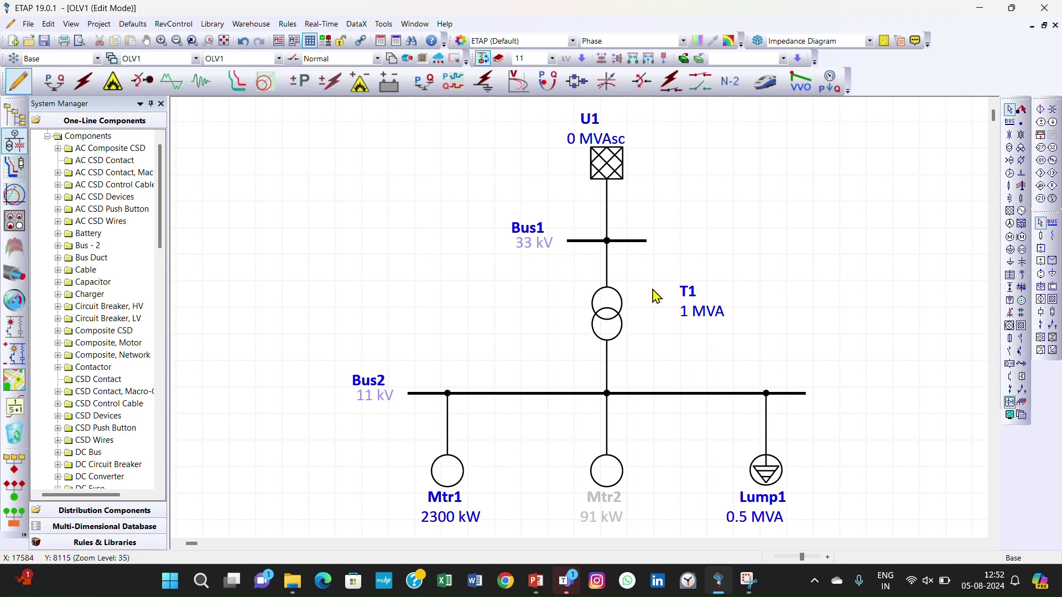
{"action": "double_click", "coordinate": [614, 323]}
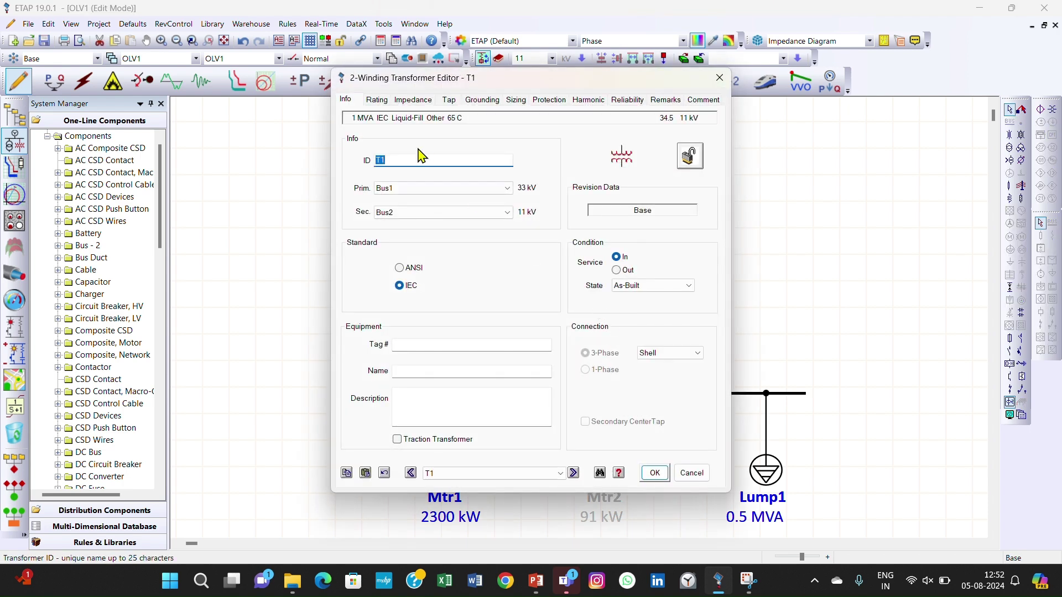
{"action": "left_click", "coordinate": [378, 103]}
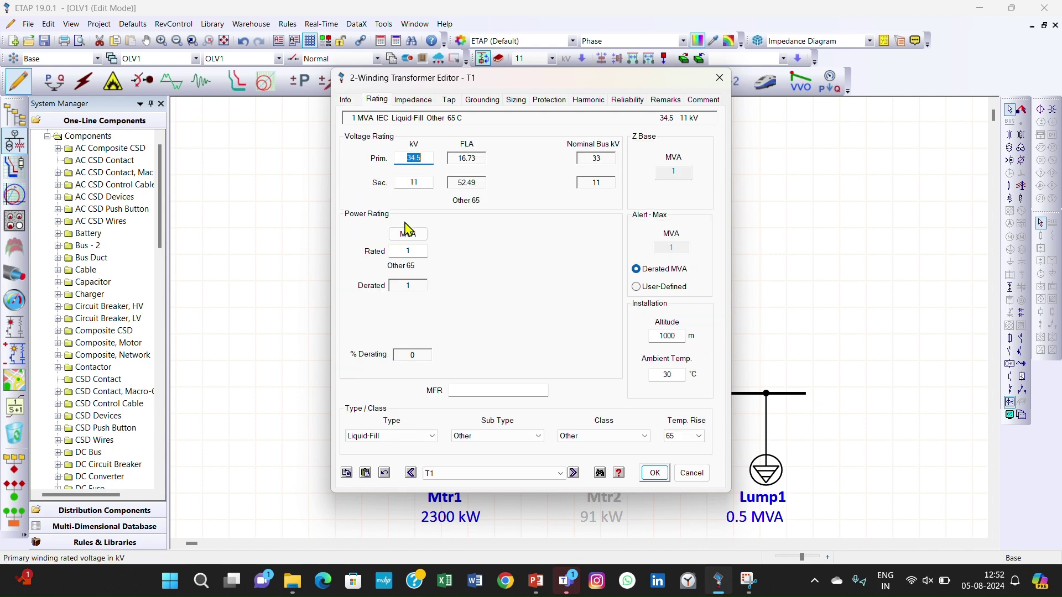
{"action": "left_click", "coordinate": [424, 160]}
{"action": "type", "text": "33"}
{"action": "left_click", "coordinate": [345, 178]}
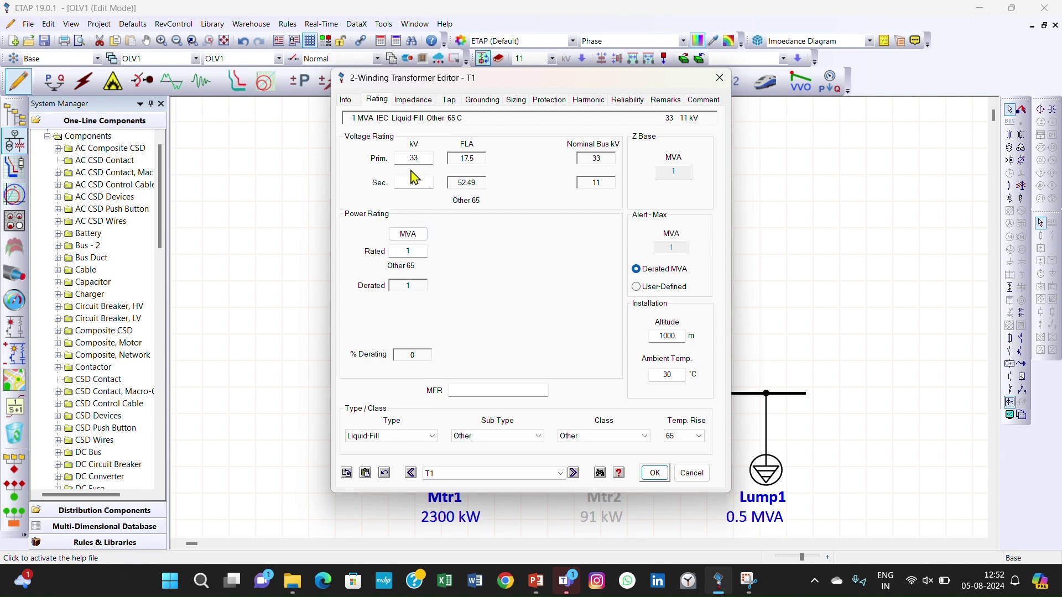
{"action": "left_click", "coordinate": [414, 100]}
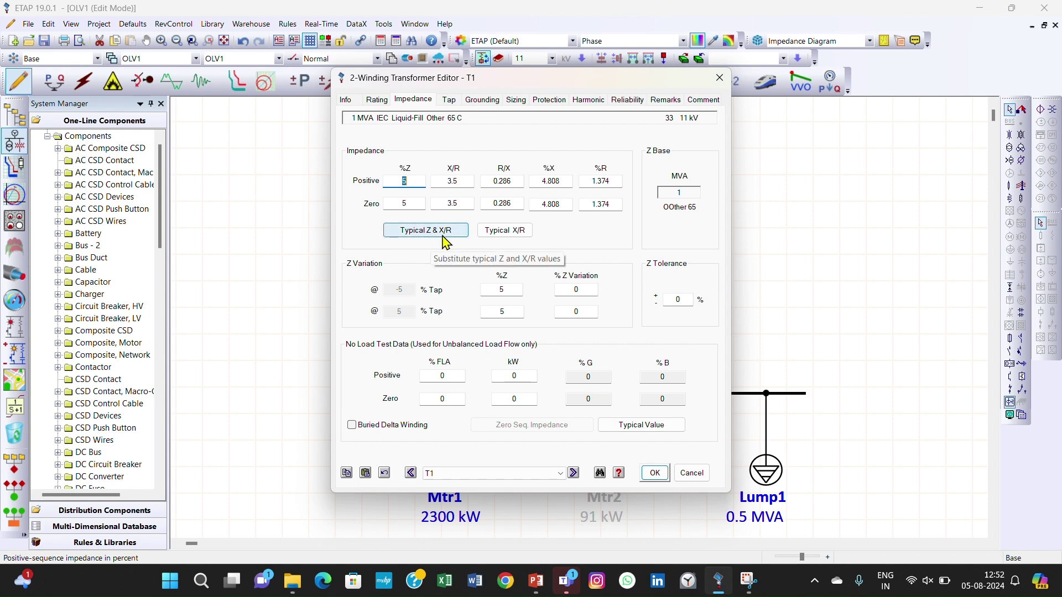
{"action": "left_click", "coordinate": [655, 474]}
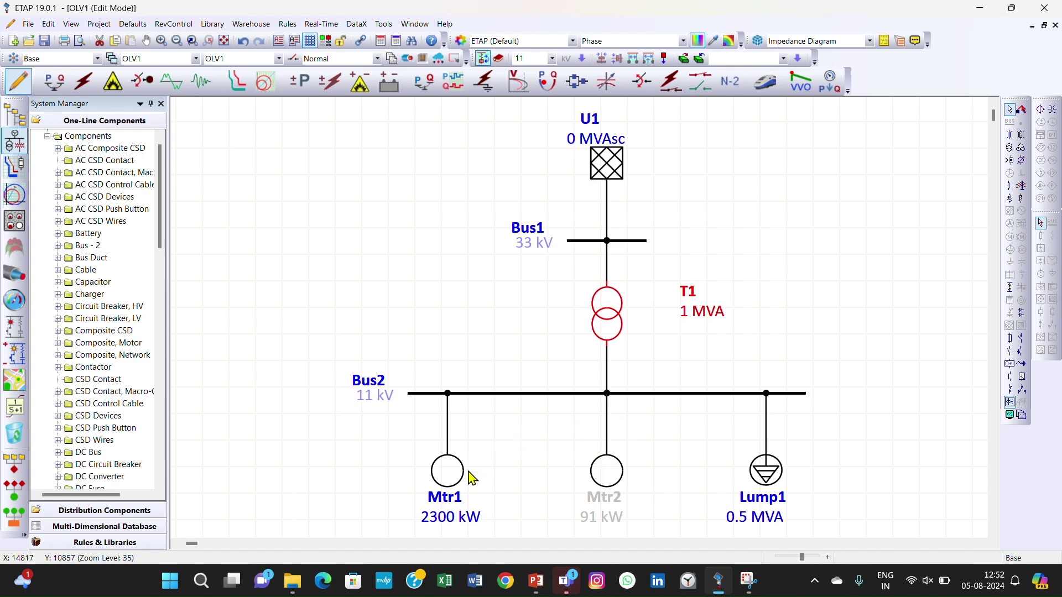
- Show Mtr1's nameplate ratings (2300 kW, 11 kV, 2 poles) and compare with the lecture slide's motor table
{"action": "double_click", "coordinate": [448, 469]}
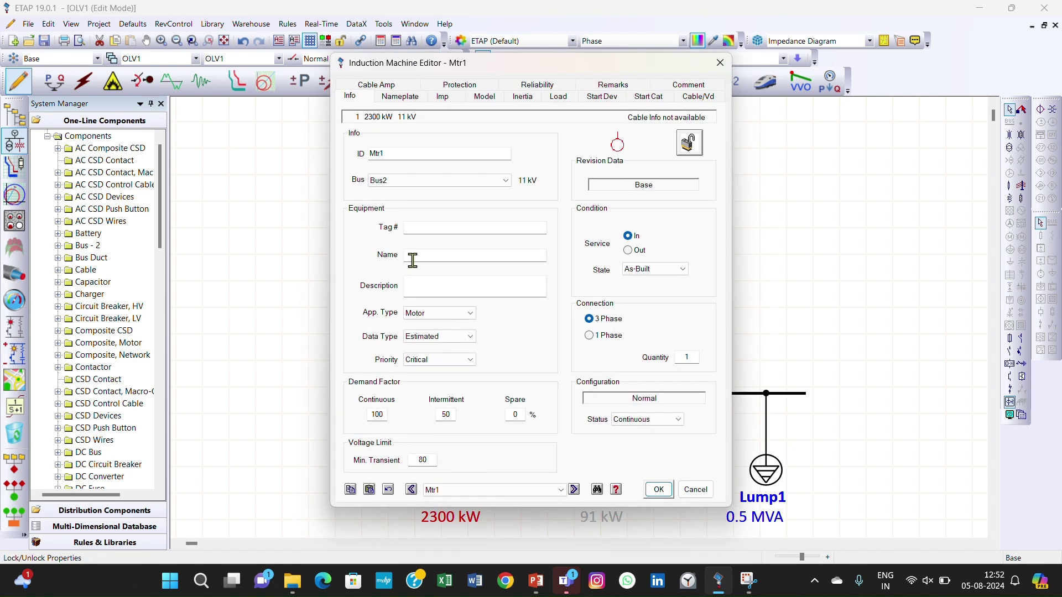
{"action": "left_click", "coordinate": [391, 100]}
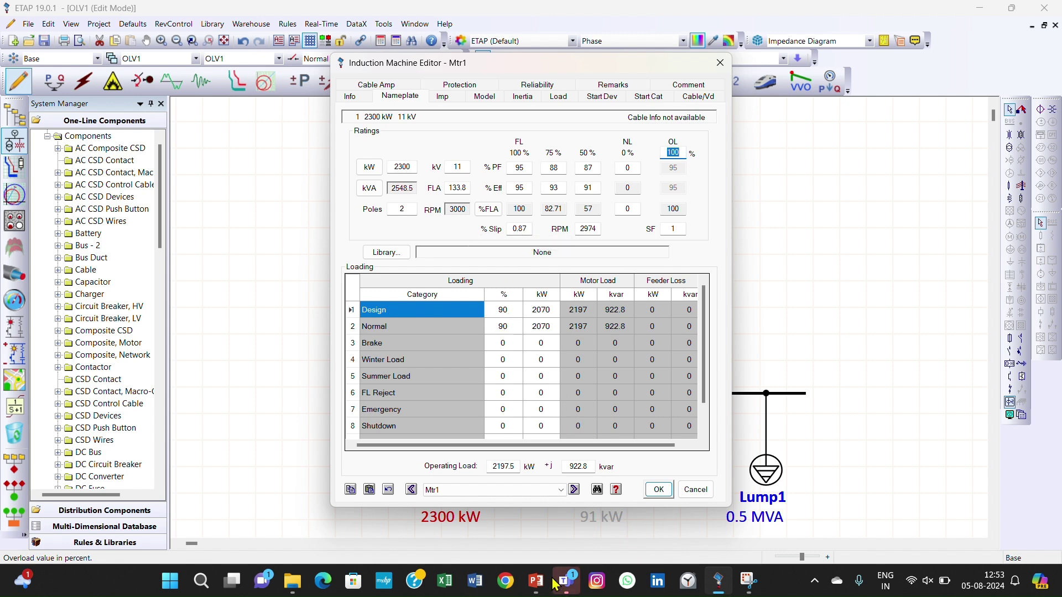
{"action": "mouse_move", "coordinate": [568, 587]}
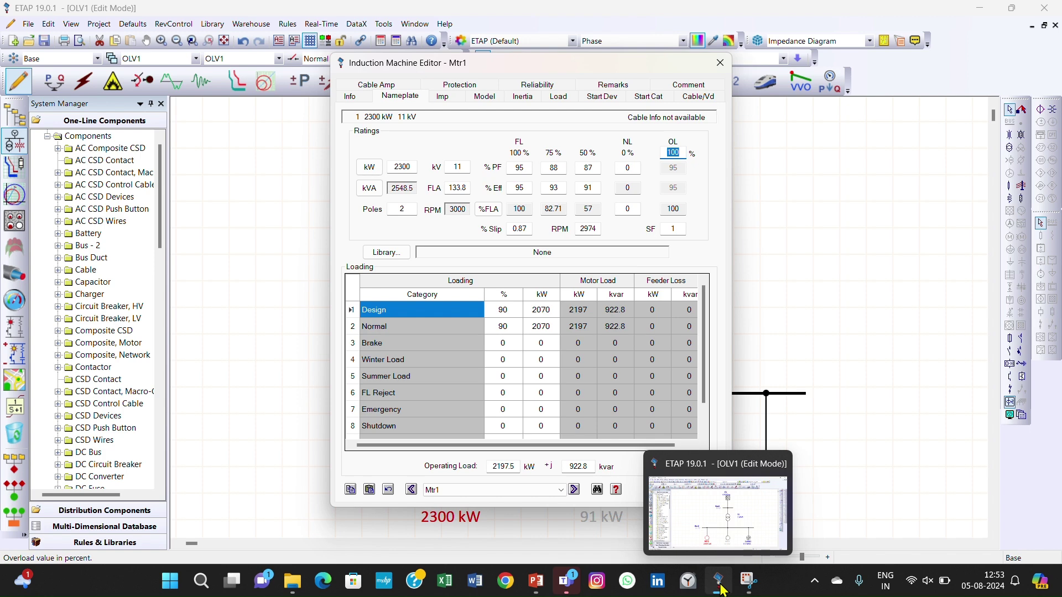
{"action": "left_click", "coordinate": [541, 589]}
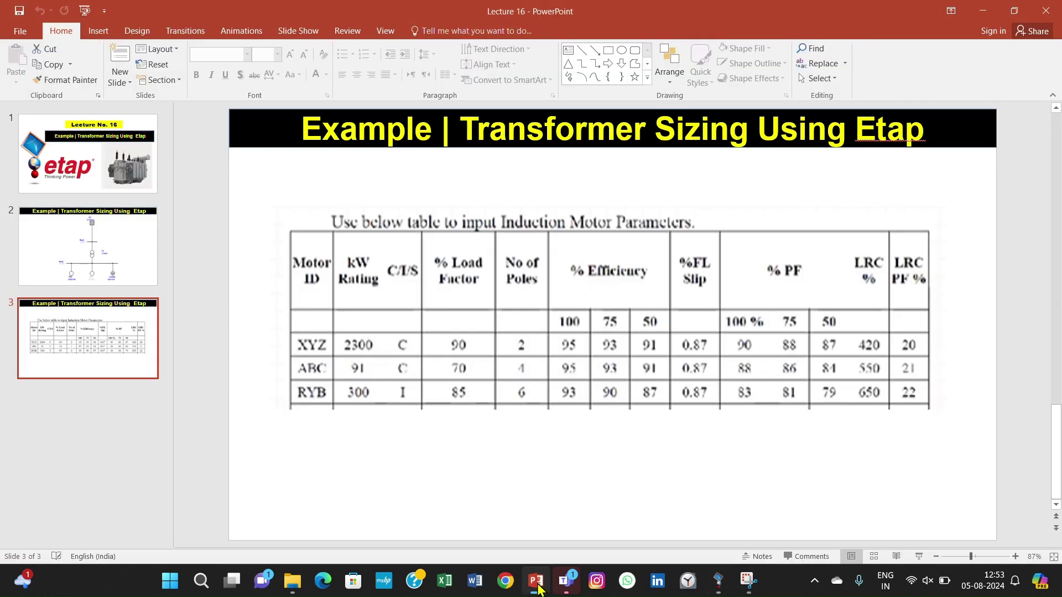
{"action": "left_click", "coordinate": [537, 585]}
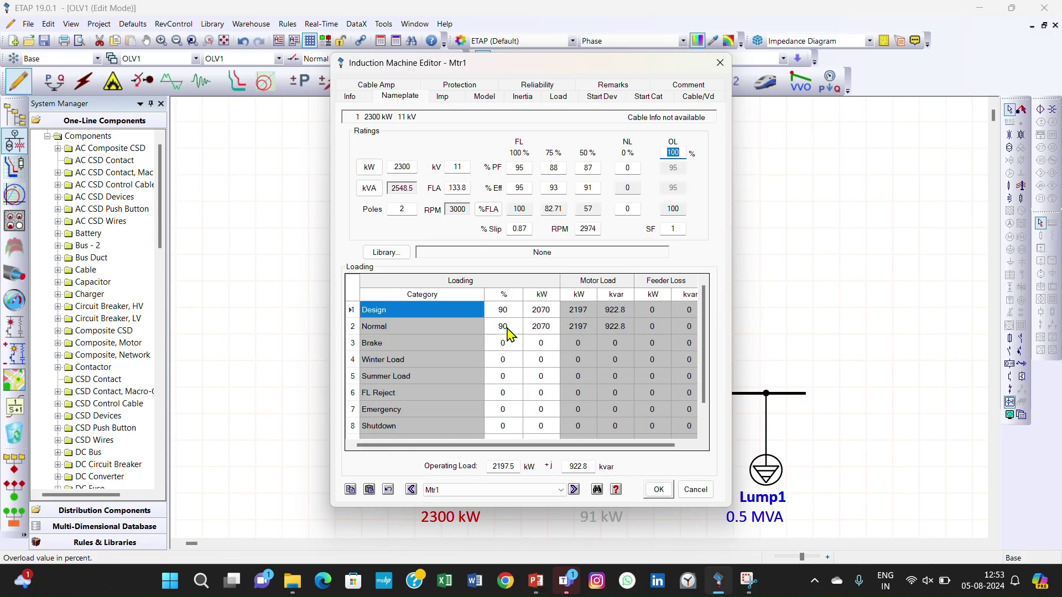
- Review Mtr1's Imp, Nameplate and Info tabs, keep status Continuous, and accept the motor settings
{"action": "left_click", "coordinate": [445, 97]}
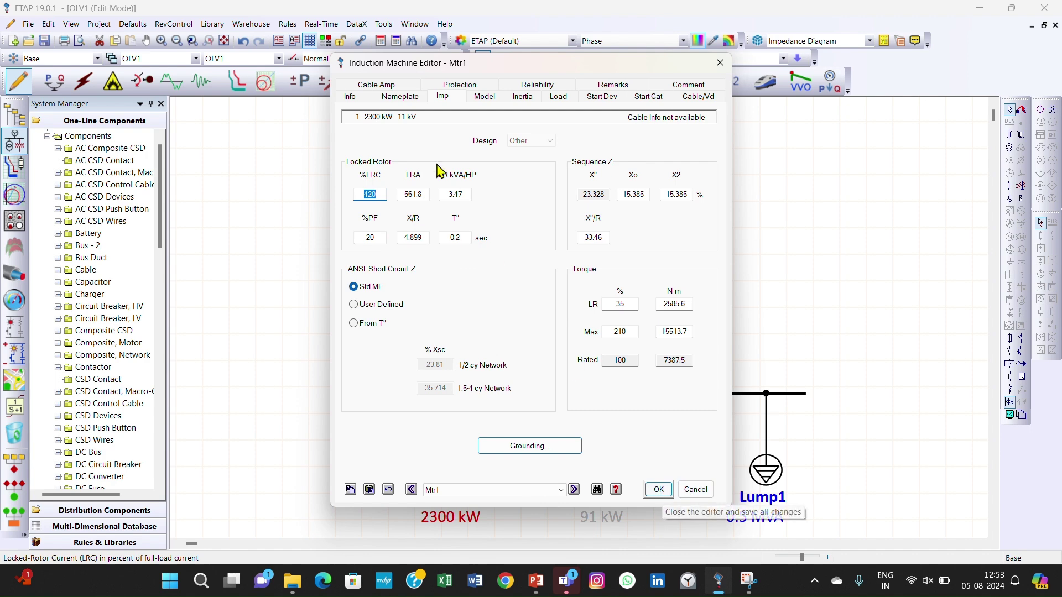
{"action": "left_click", "coordinate": [399, 98]}
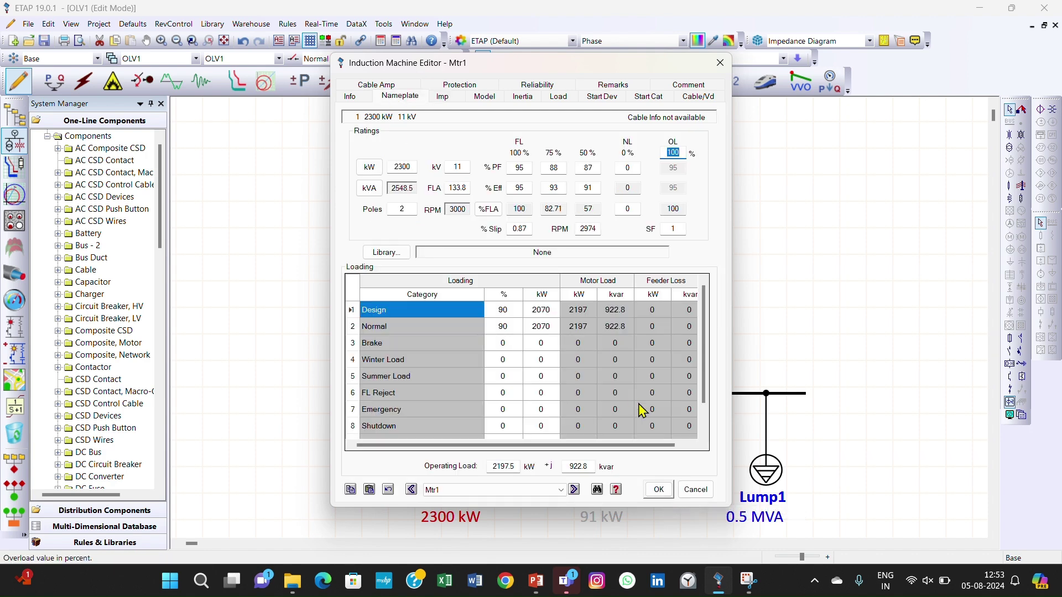
{"action": "left_click", "coordinate": [350, 96]}
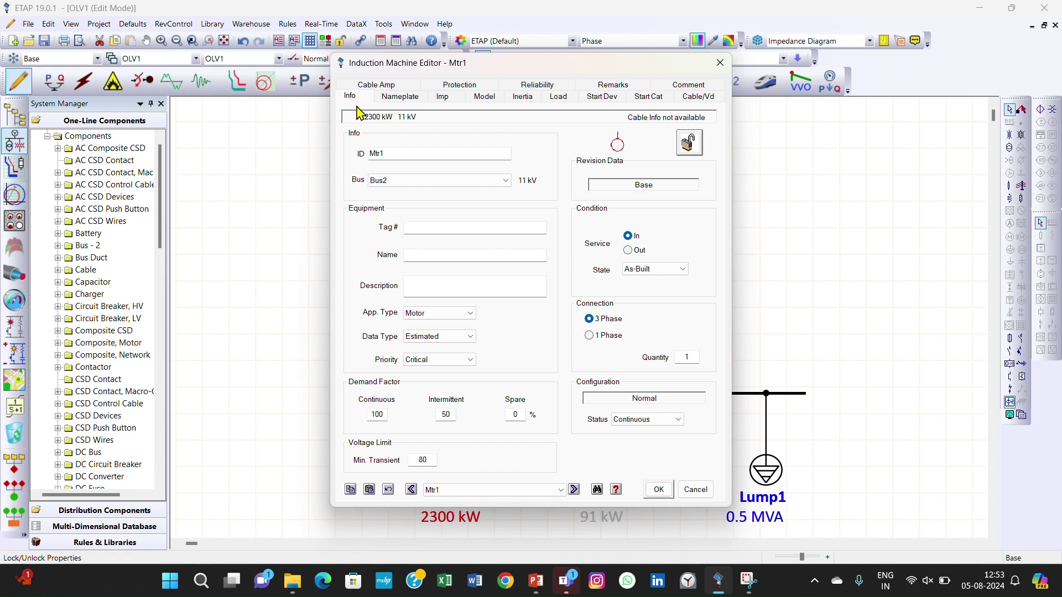
{"action": "left_click", "coordinate": [678, 420]}
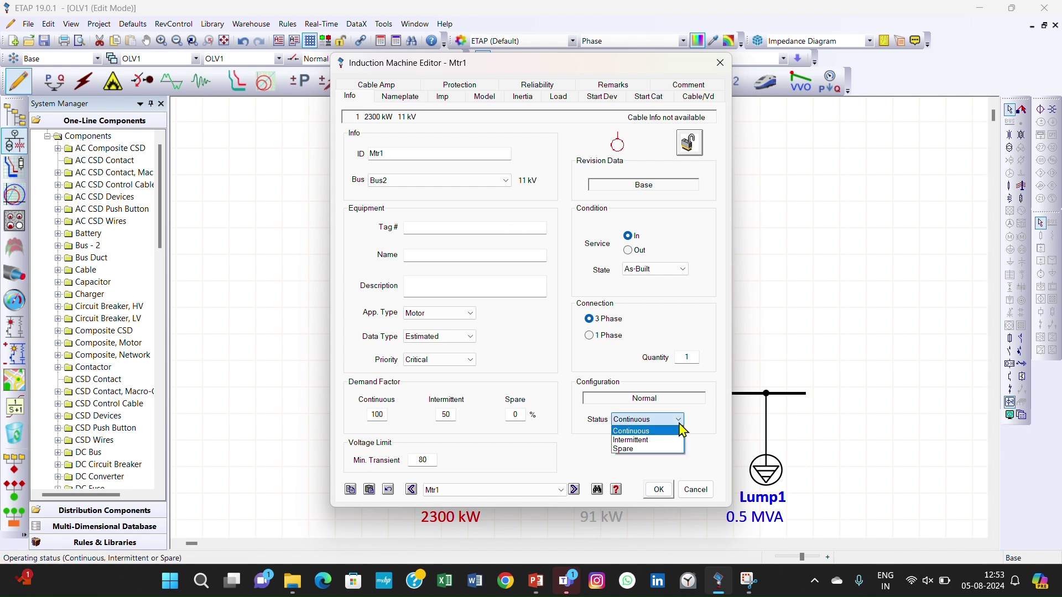
{"action": "left_click", "coordinate": [681, 431]}
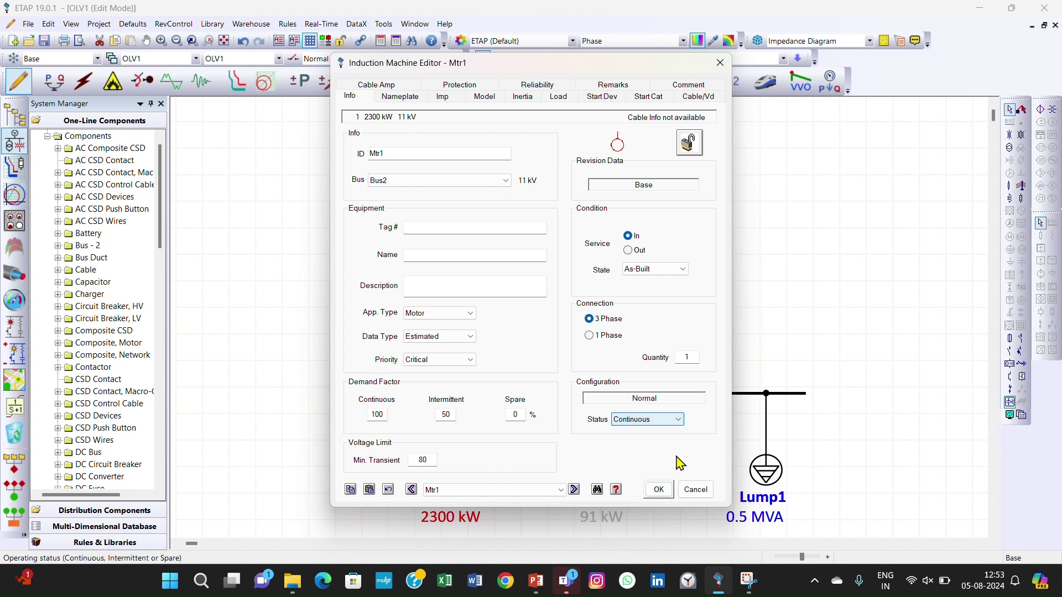
{"action": "left_click", "coordinate": [659, 490]}
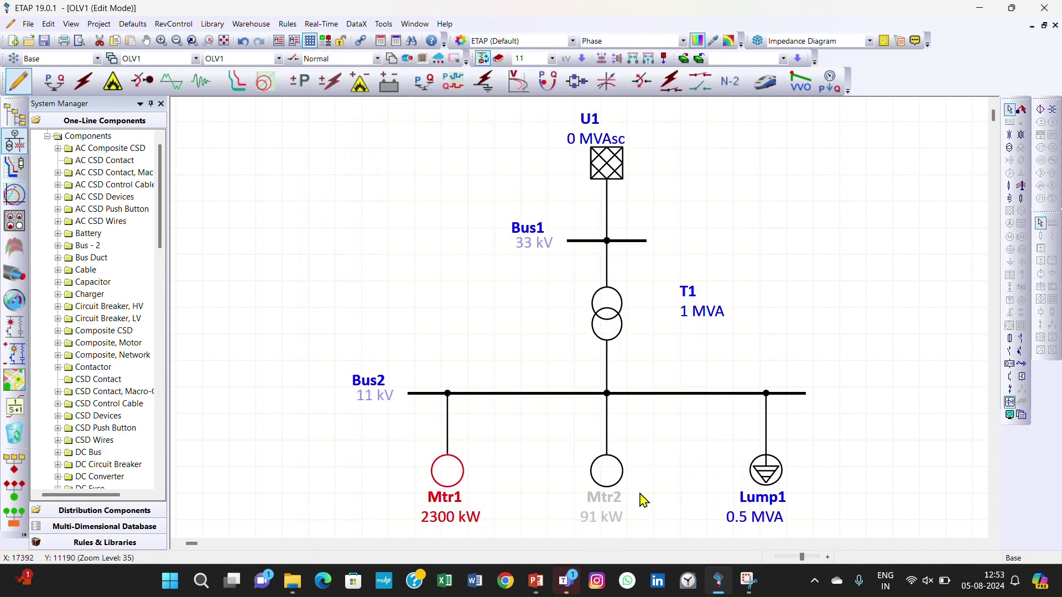
{"action": "double_click", "coordinate": [766, 476]}
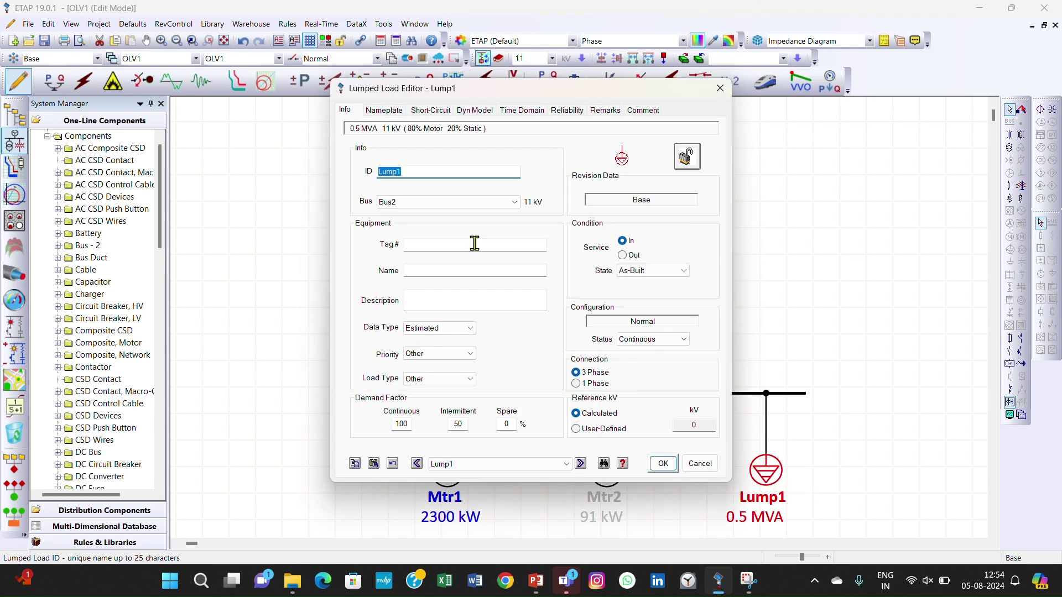
{"action": "left_click", "coordinate": [387, 111]}
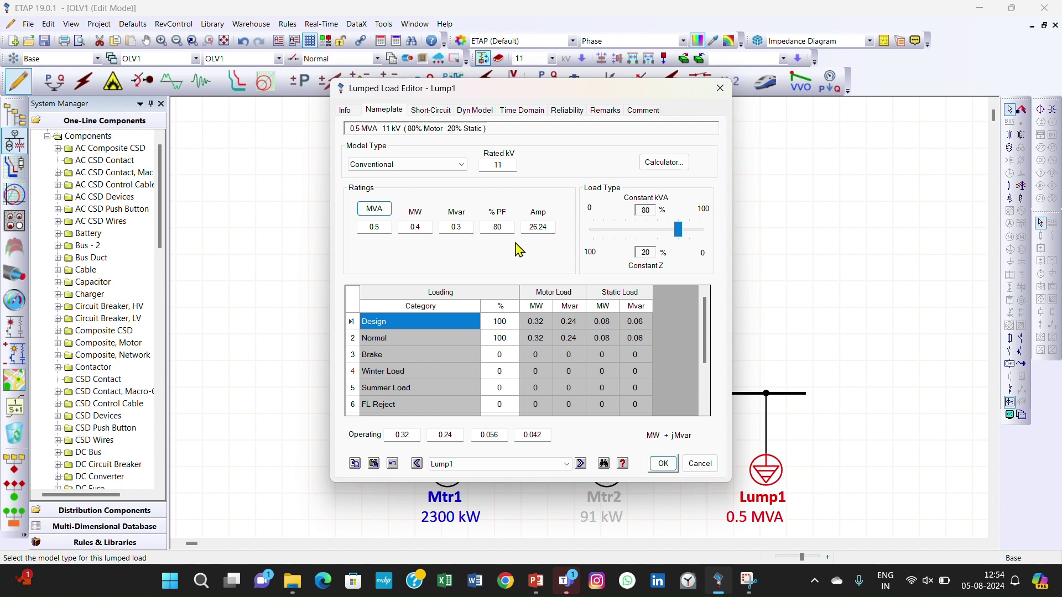
{"action": "left_click", "coordinate": [665, 464]}
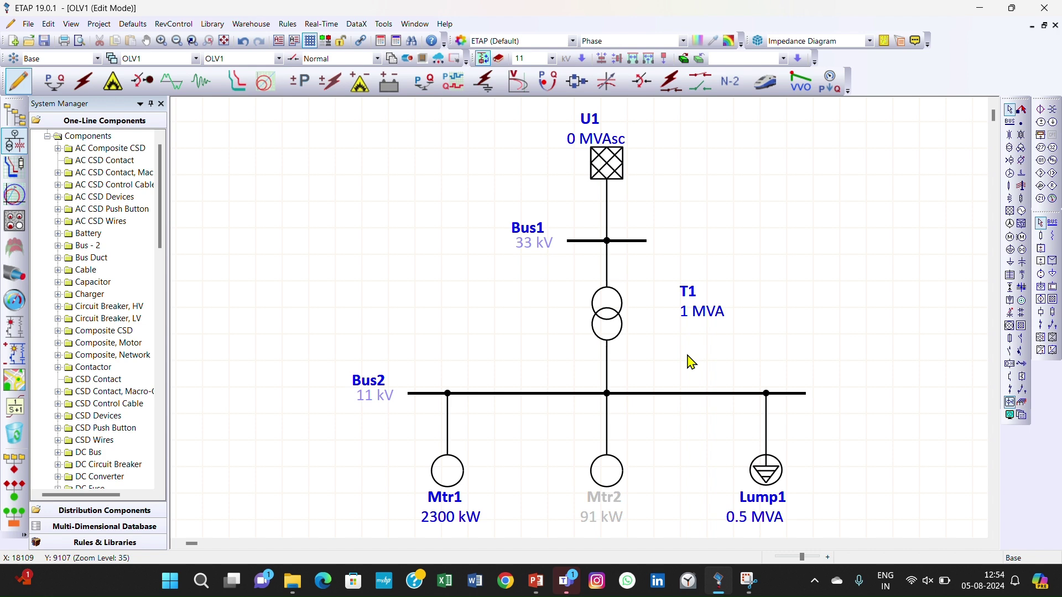
- Switch OLV1 to Load Flow Analysis mode and run the load flow calculation
{"action": "left_click", "coordinate": [62, 90]}
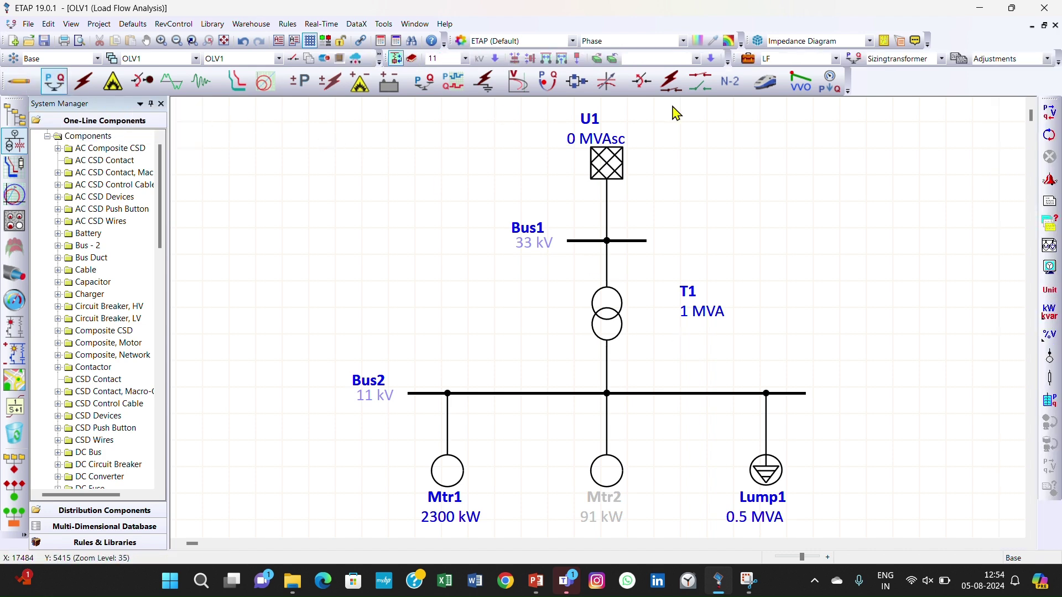
{"action": "left_click", "coordinate": [1049, 113]}
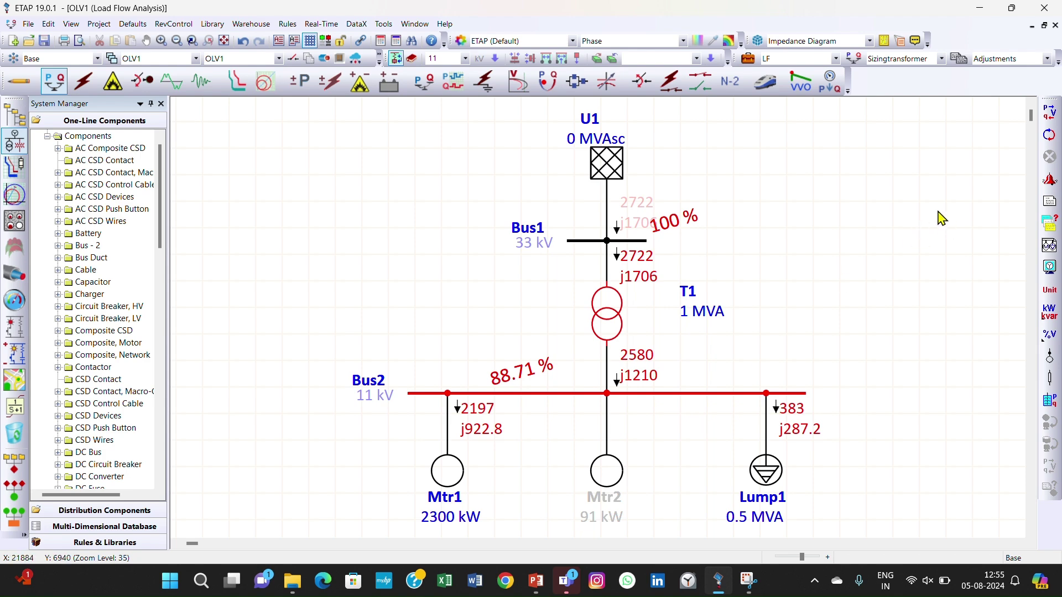
- Review the load flow alerts for Bus2 undervoltage and T1 overloaded at 321.3%, then close them
{"action": "left_click", "coordinate": [1049, 180]}
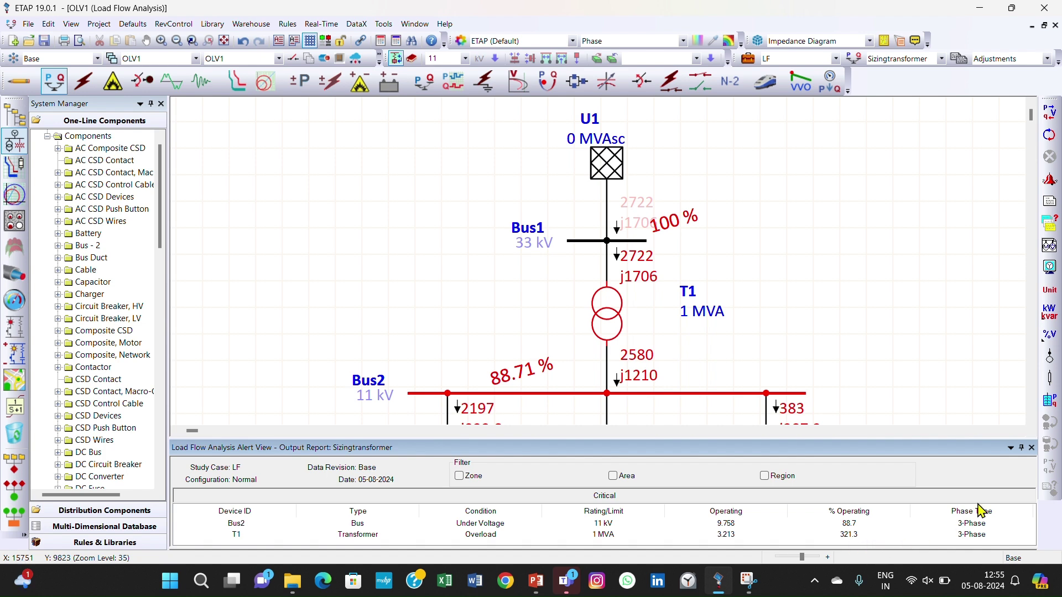
{"action": "left_click", "coordinate": [1032, 448]}
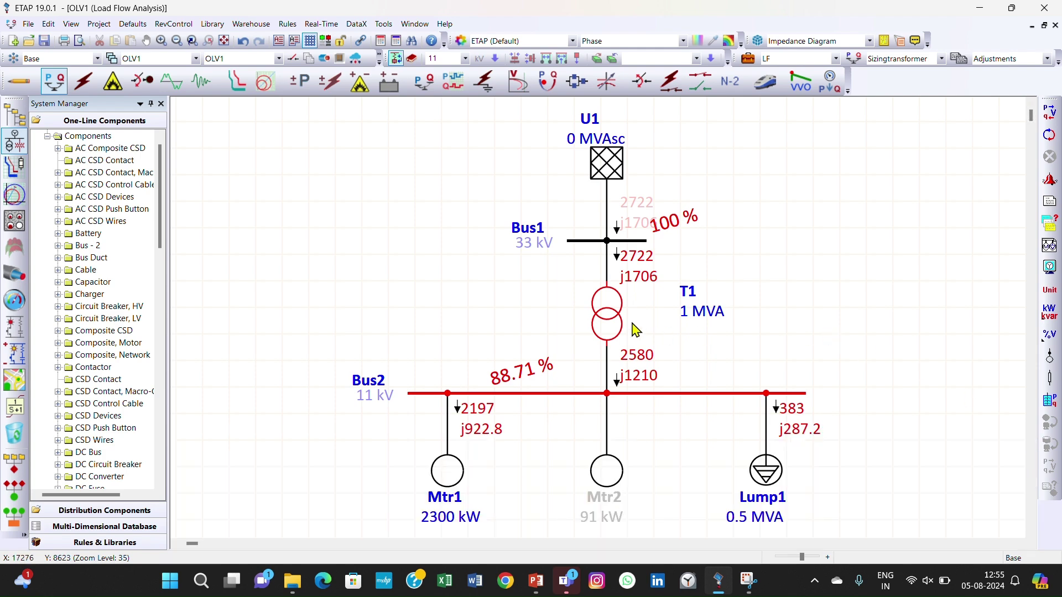
- In T1's Sizing tab, size from the connected load with Limit Short-Circuit kA enabled
{"action": "double_click", "coordinate": [606, 317]}
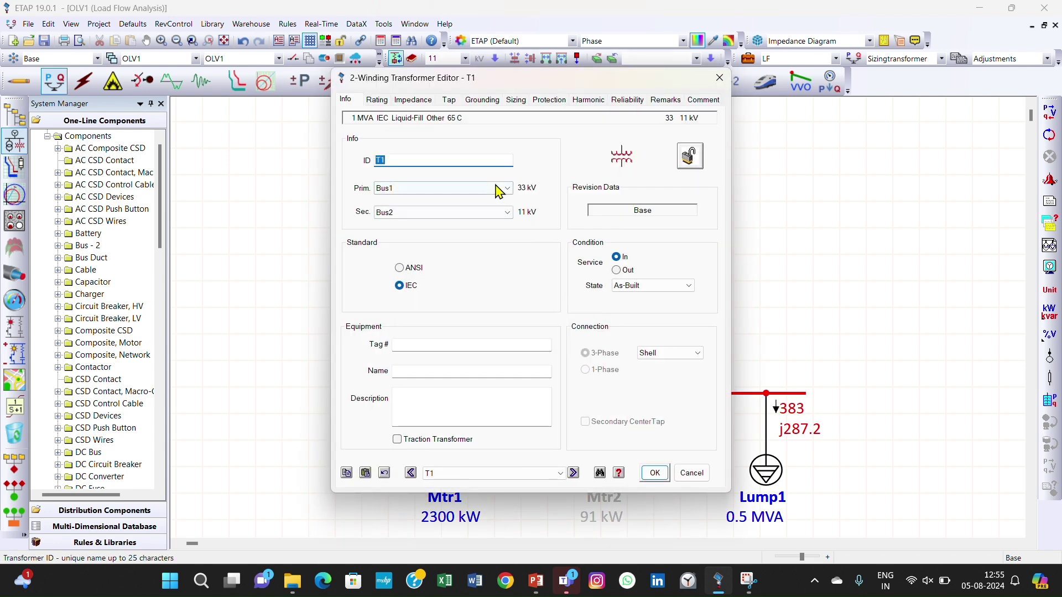
{"action": "left_click", "coordinate": [516, 103]}
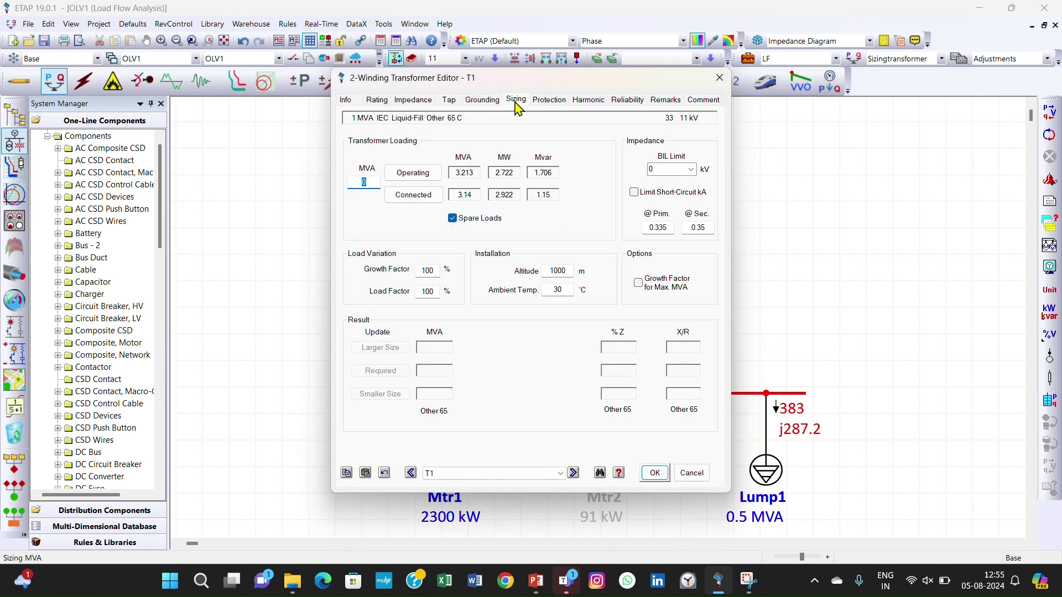
{"action": "left_click", "coordinate": [414, 200]}
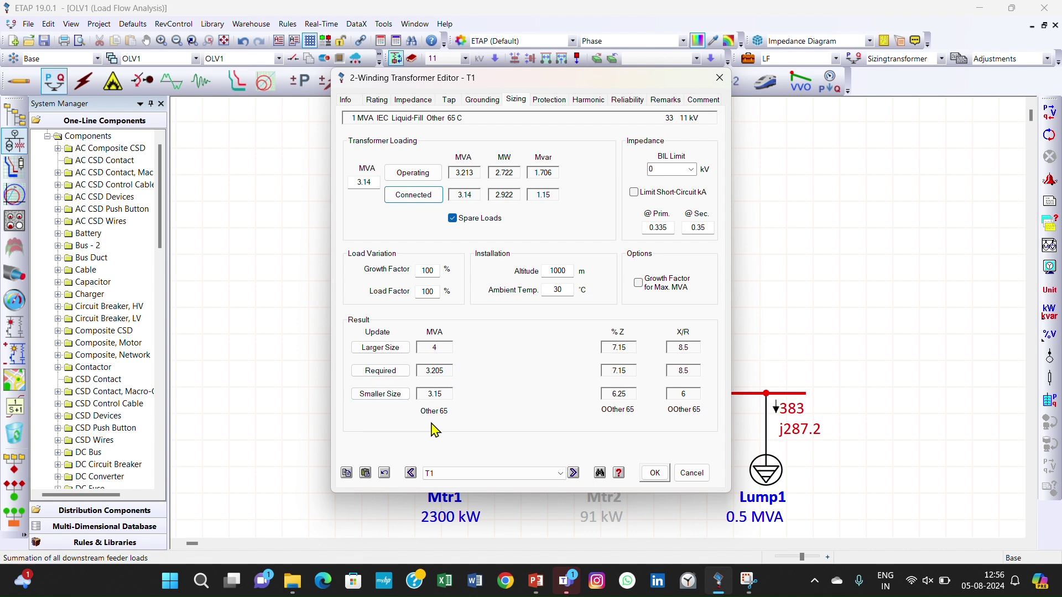
{"action": "left_click", "coordinate": [633, 192]}
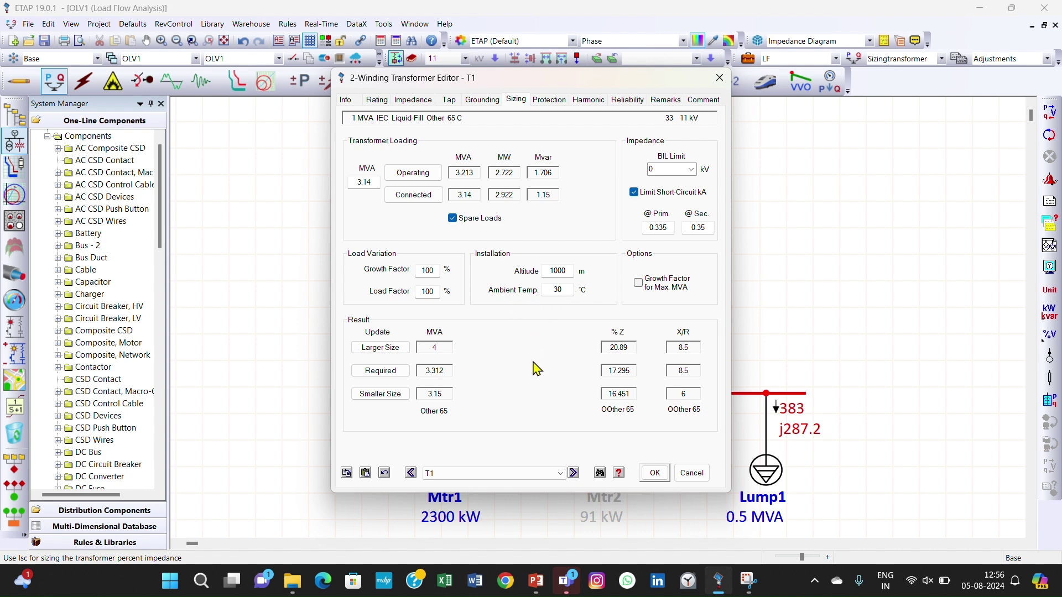
- Size T1 from its operating load, apply the 4 MVA larger size, confirm the rating, and accept
{"action": "left_click", "coordinate": [419, 175]}
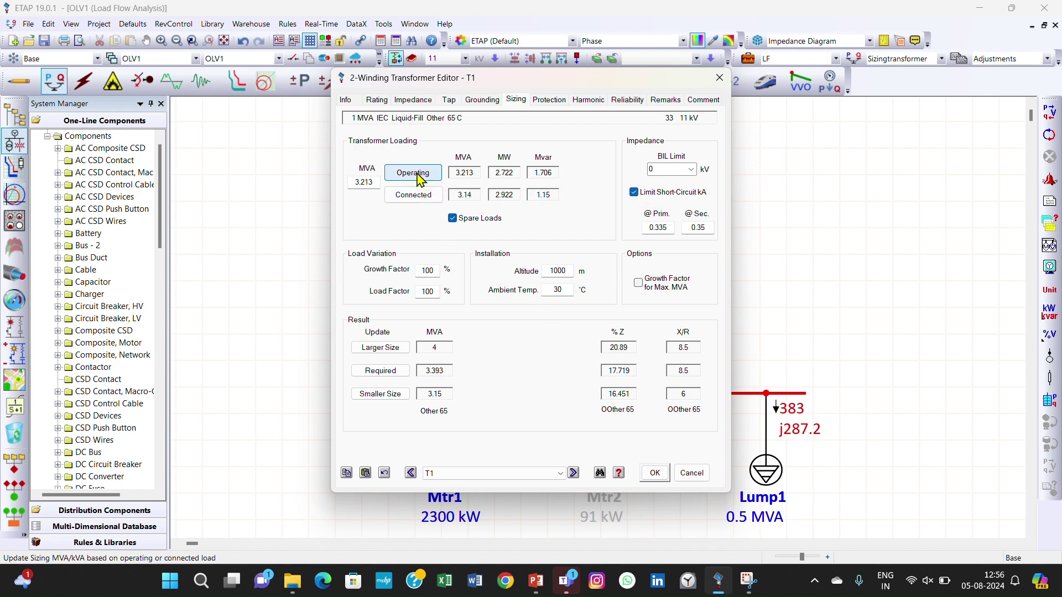
{"action": "left_click", "coordinate": [397, 354]}
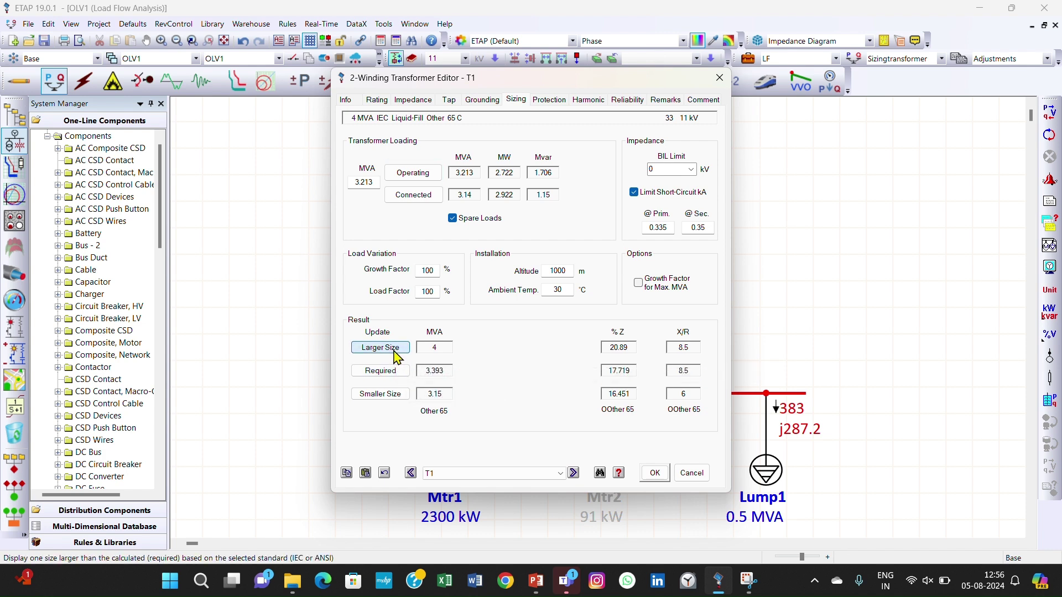
{"action": "left_click", "coordinate": [378, 101]}
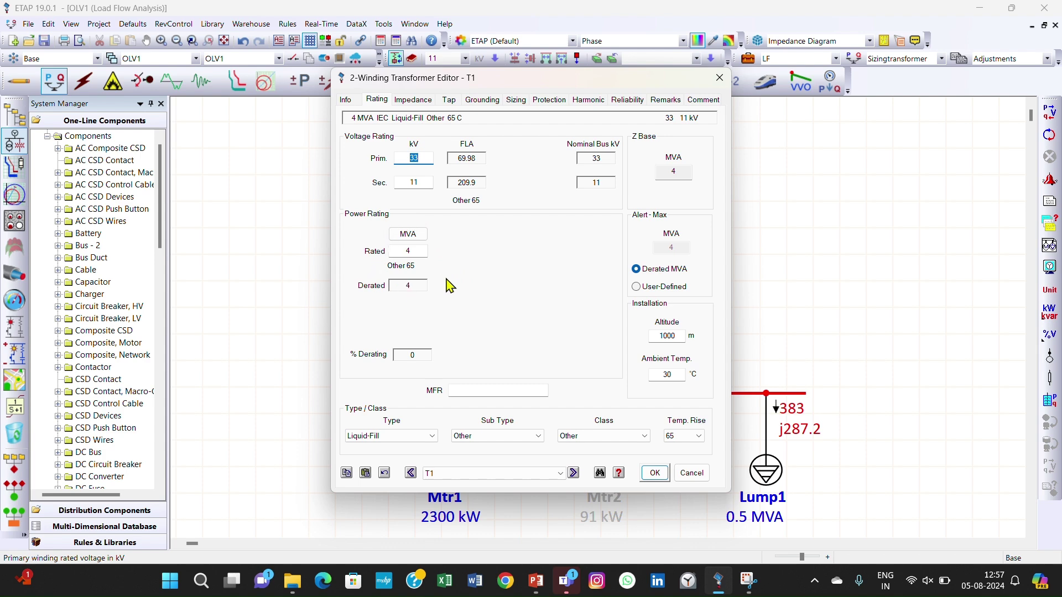
{"action": "left_click", "coordinate": [655, 473]}
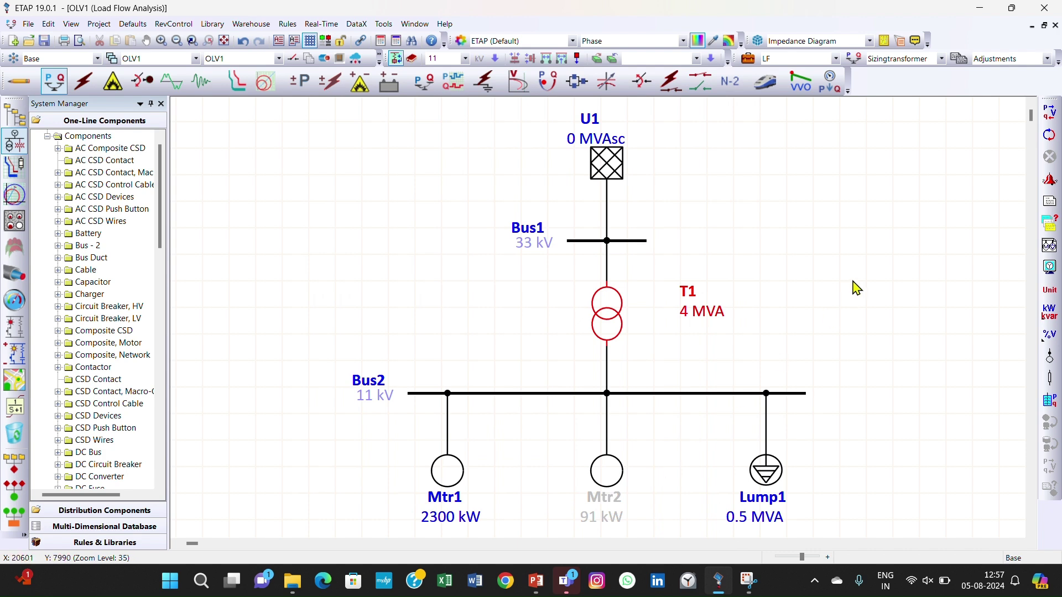
- Rerun the load flow and review the alerts, now only Bus2 undervoltage at 90.31 %
{"action": "left_click", "coordinate": [1045, 123]}
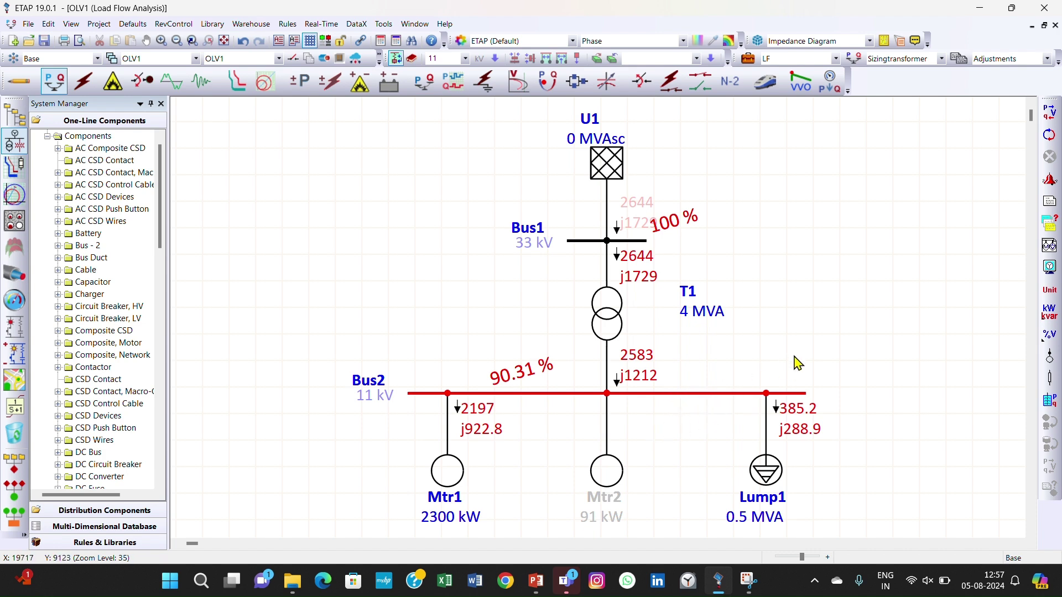
{"action": "left_click", "coordinate": [1050, 181]}
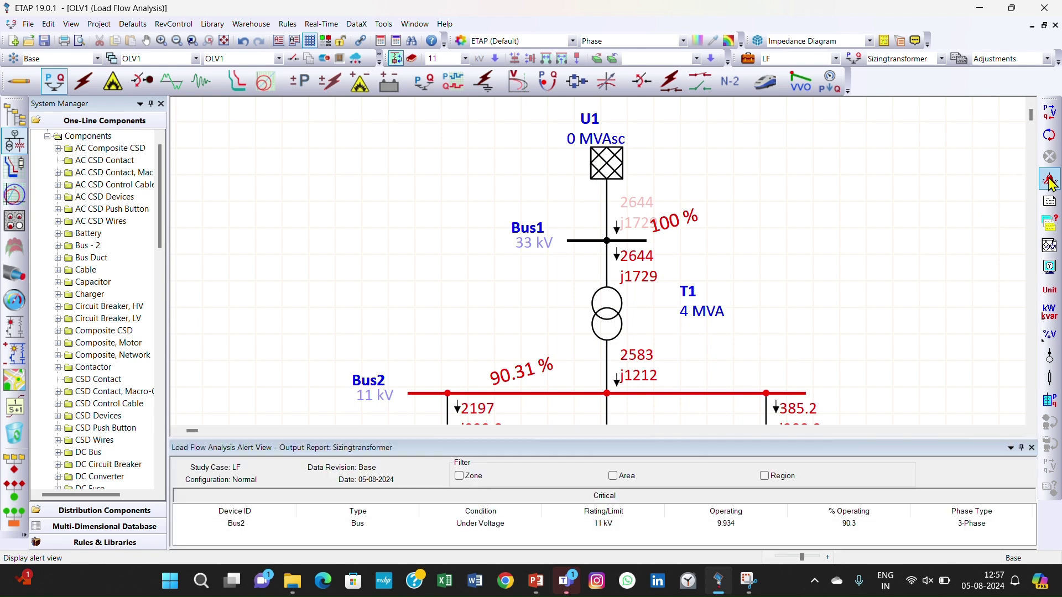
{"action": "left_click", "coordinate": [1032, 447]}
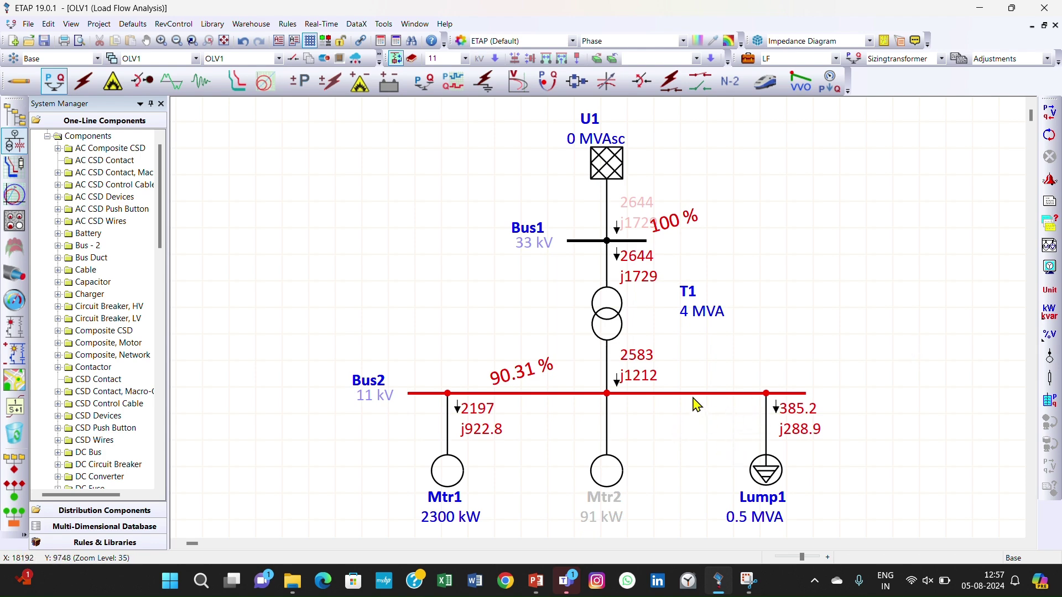
- Give T1 a 5 % primary tap (34.65 kV, ratio 1.05) with primary AVR, and accept
{"action": "double_click", "coordinate": [607, 315]}
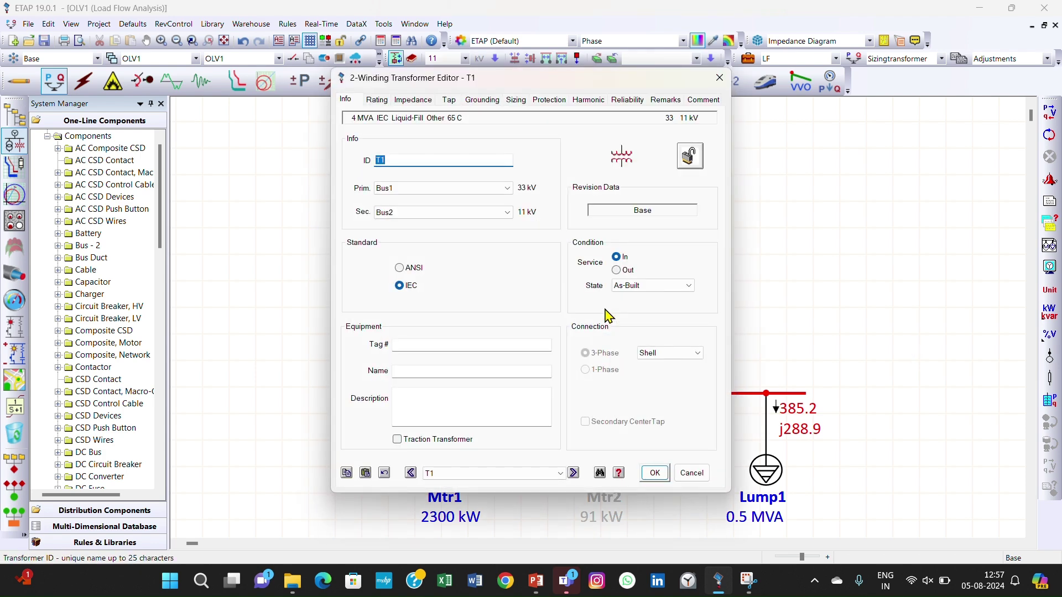
{"action": "left_click", "coordinate": [451, 100]}
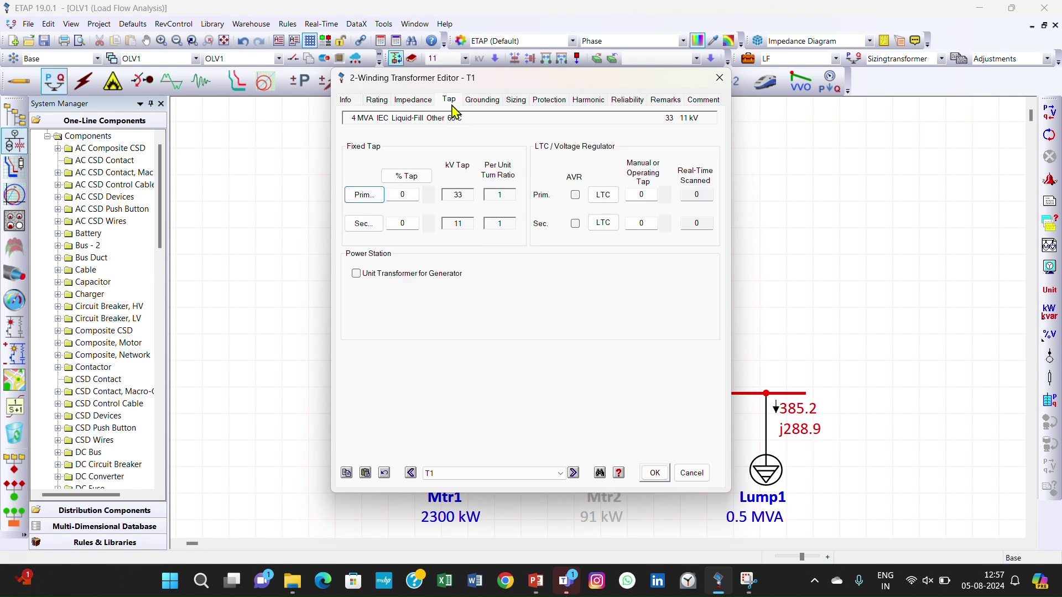
{"action": "left_click", "coordinate": [408, 195]}
{"action": "type", "text": "5"}
{"action": "key", "text": "Tab"}
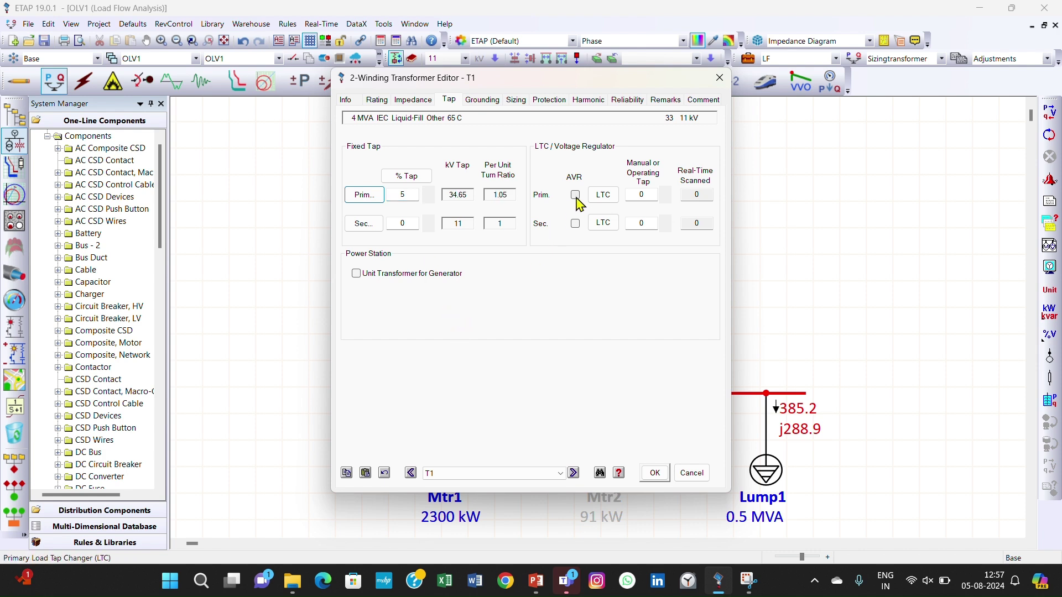
{"action": "left_click", "coordinate": [657, 476]}
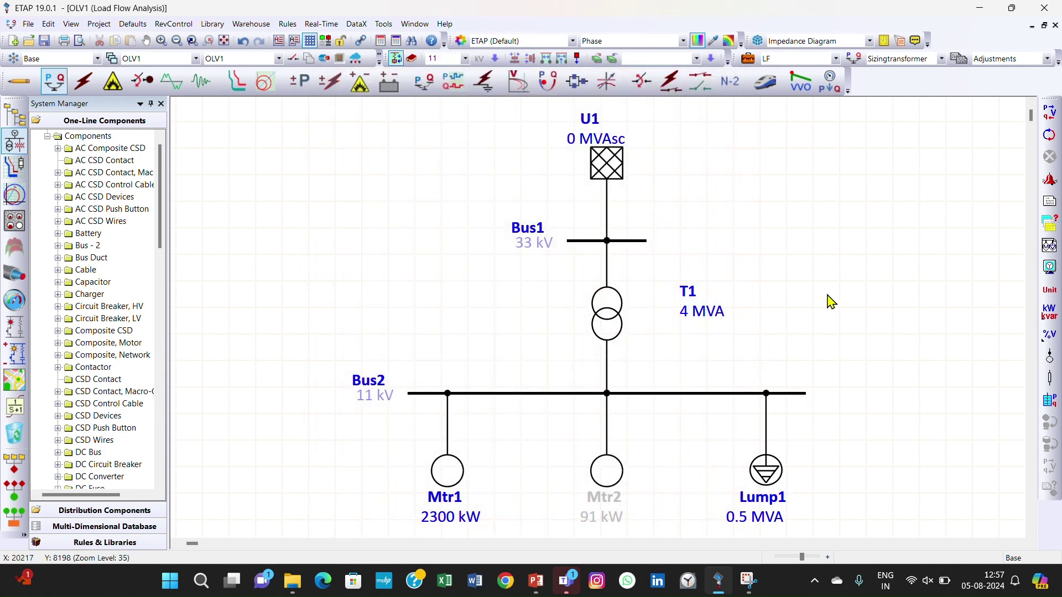
- Rerun the load flow and confirm the Alert View is empty, with Bus2 at 96.22 %
{"action": "left_click", "coordinate": [1050, 114]}
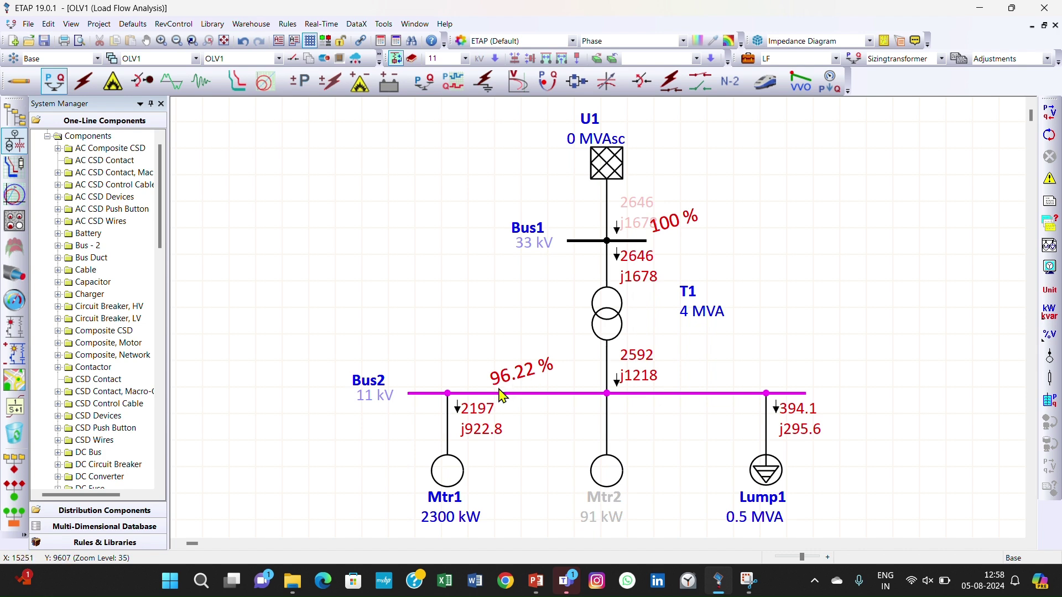
{"action": "left_click", "coordinate": [1049, 179]}
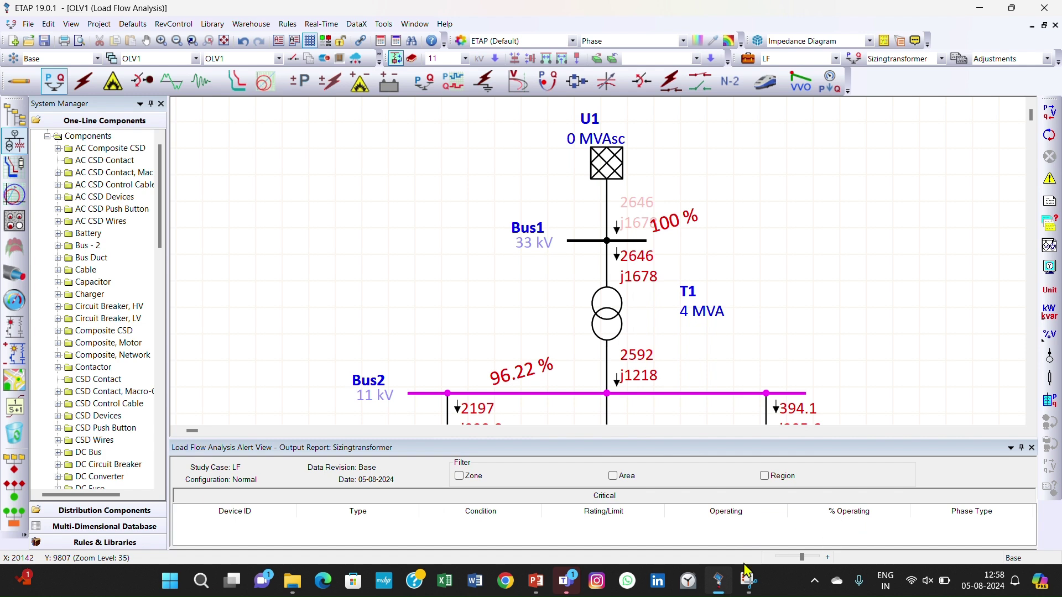
{"action": "left_click", "coordinate": [1031, 447]}
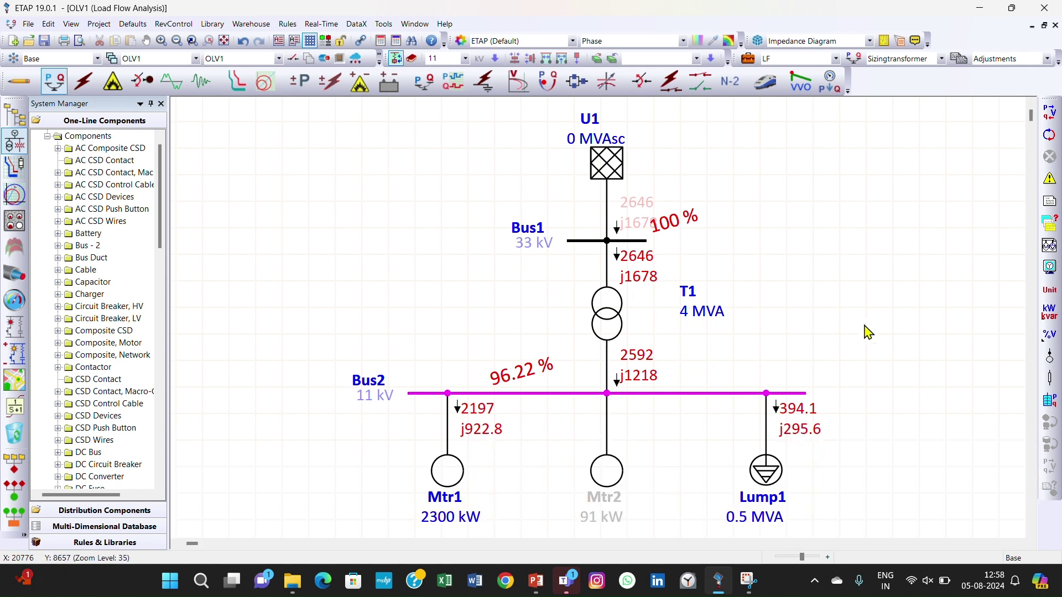